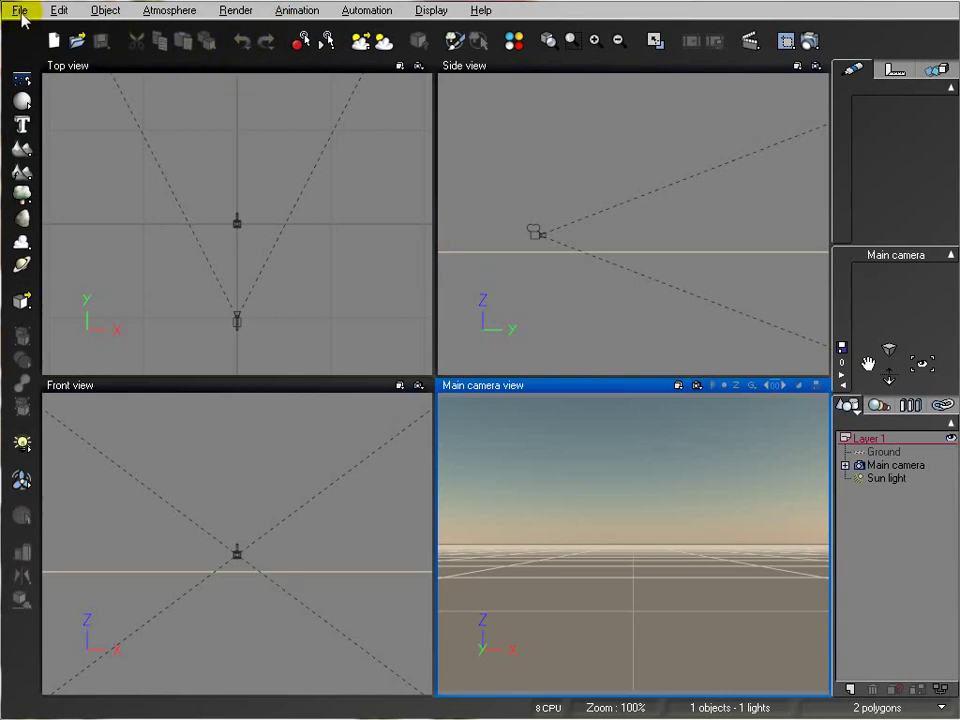
Open File > Options and move the preferences dialog up and to the left.
{"action": "left_click", "coordinate": [20, 12]}
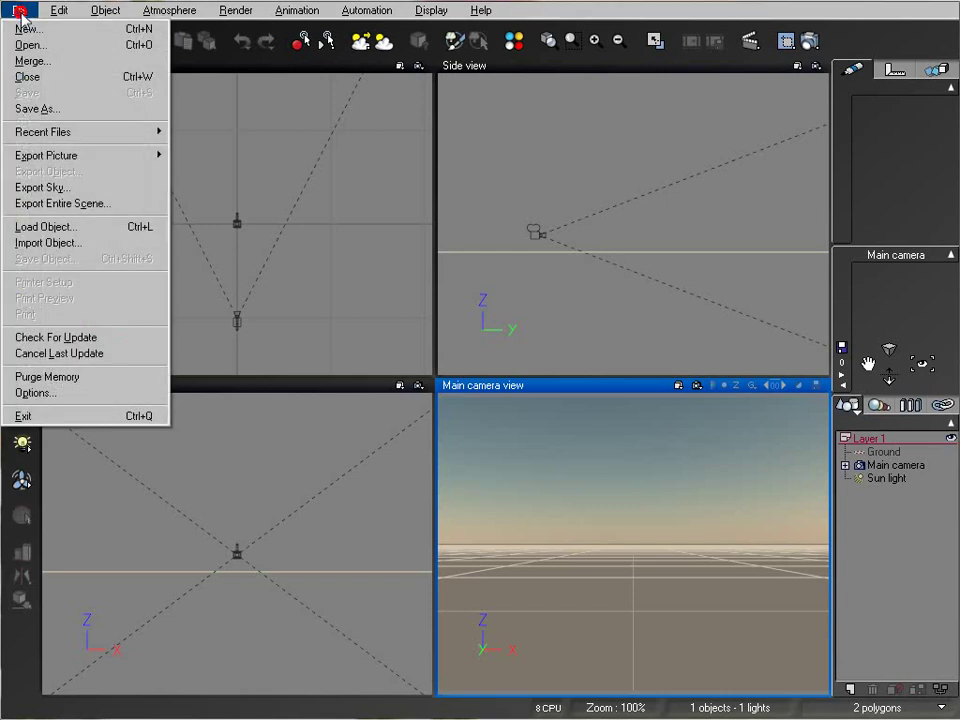
{"action": "left_click", "coordinate": [76, 393]}
{"action": "left_click_drag", "start_coordinate": [514, 115], "coordinate": [472, 51]}
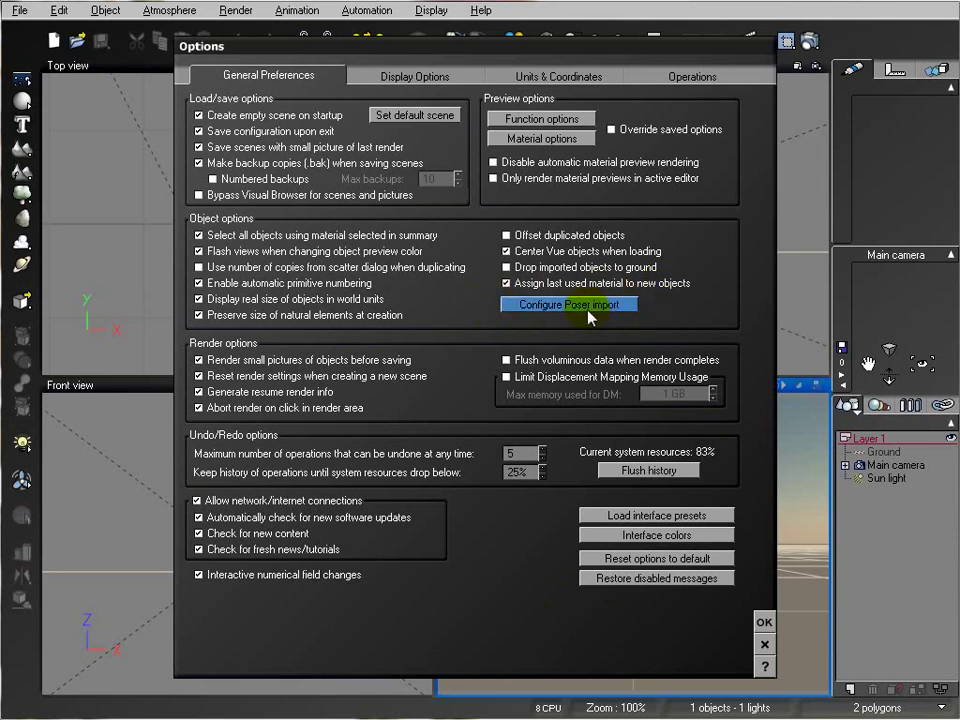
On Display Options, replace the 1000000 max displayed polygons value with 50000000.
{"action": "left_click", "coordinate": [393, 80]}
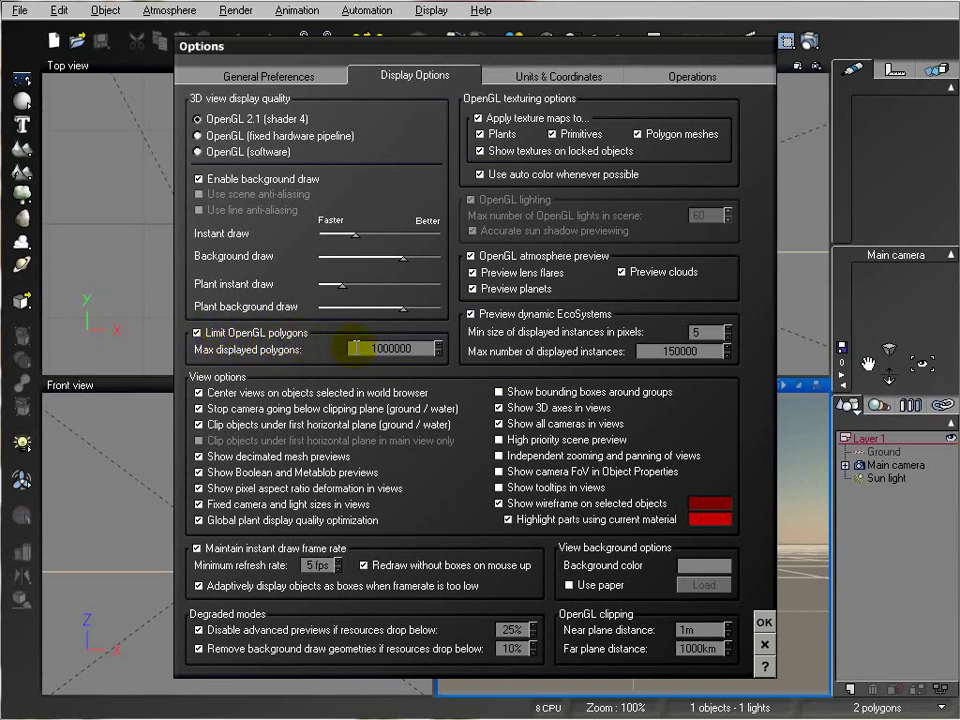
{"action": "left_click", "coordinate": [388, 345]}
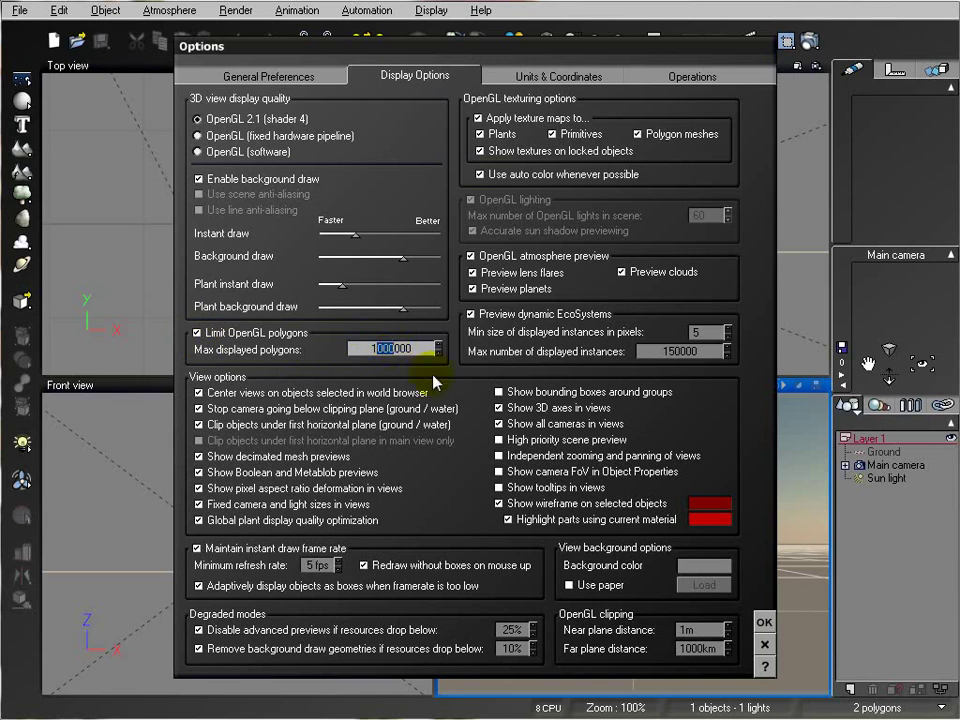
{"action": "left_click_drag", "start_coordinate": [409, 348], "coordinate": [376, 345]}
{"action": "left_click", "coordinate": [410, 348]}
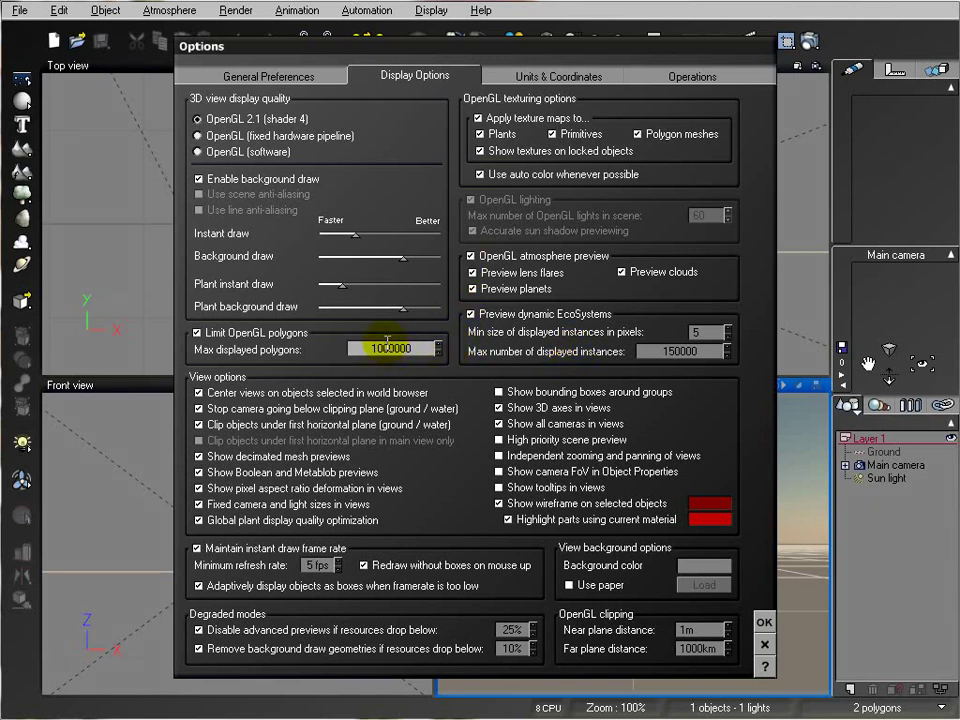
{"action": "double_click", "coordinate": [370, 345]}
{"action": "double_click", "coordinate": [372, 346]}
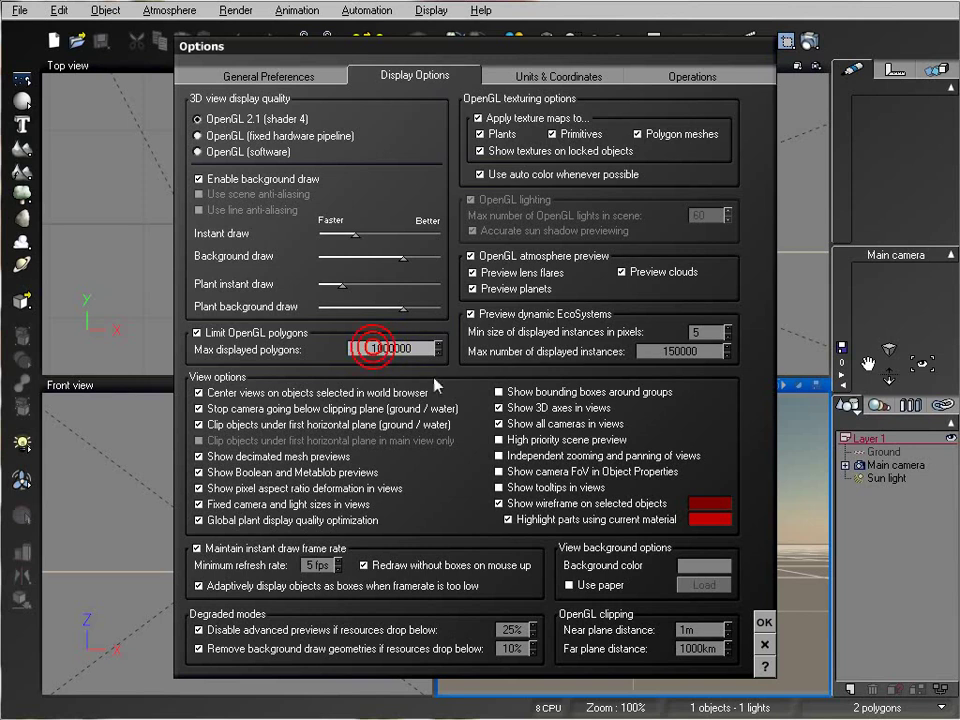
{"action": "type", "text": "50000000"}
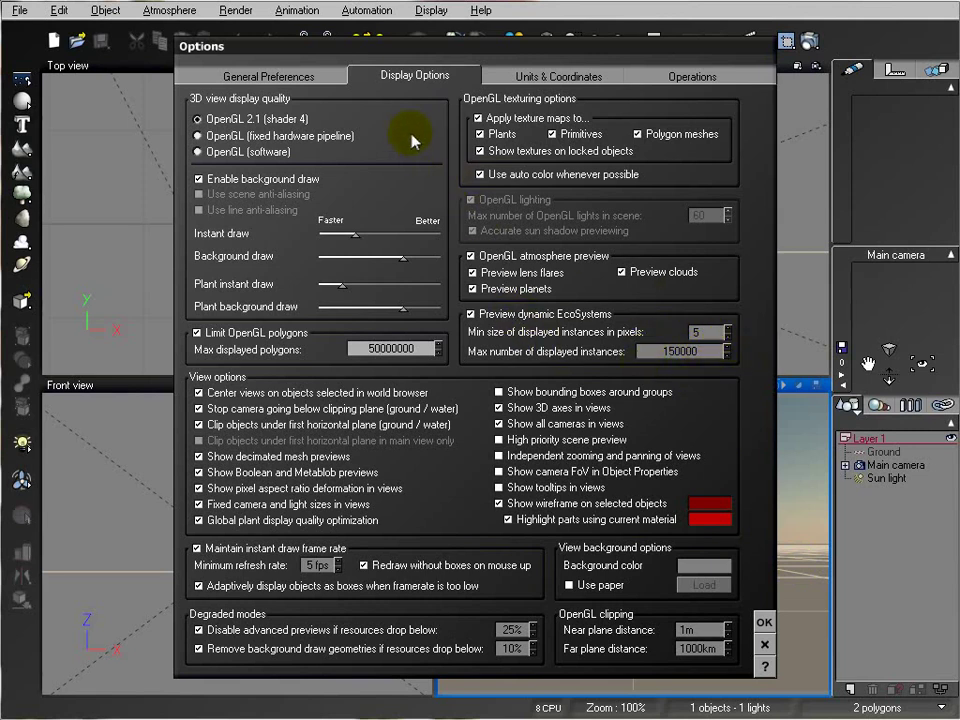
On Units & Coordinates, set the world coordinate system to Y axis up.
{"action": "left_click", "coordinate": [533, 87]}
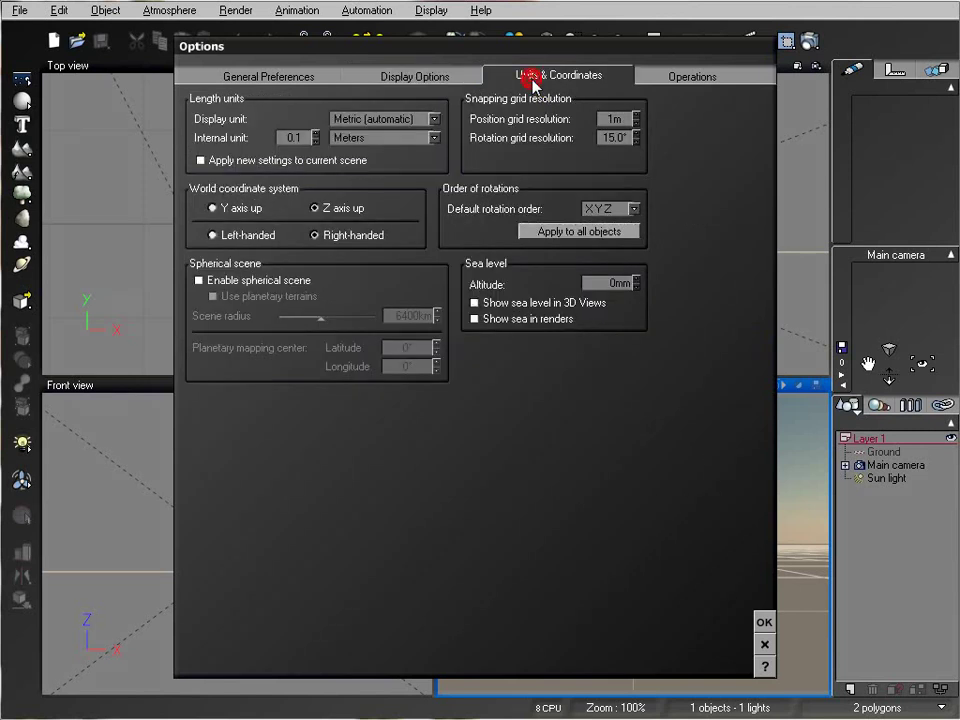
{"action": "left_click_drag", "start_coordinate": [474, 52], "coordinate": [502, 66]}
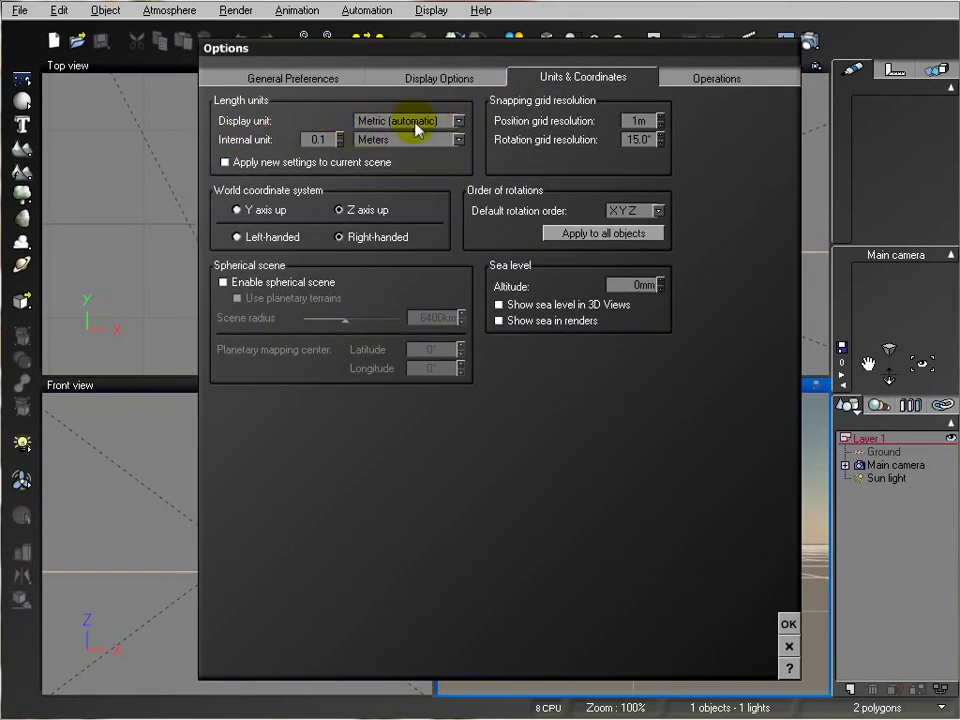
{"action": "left_click", "coordinate": [457, 120]}
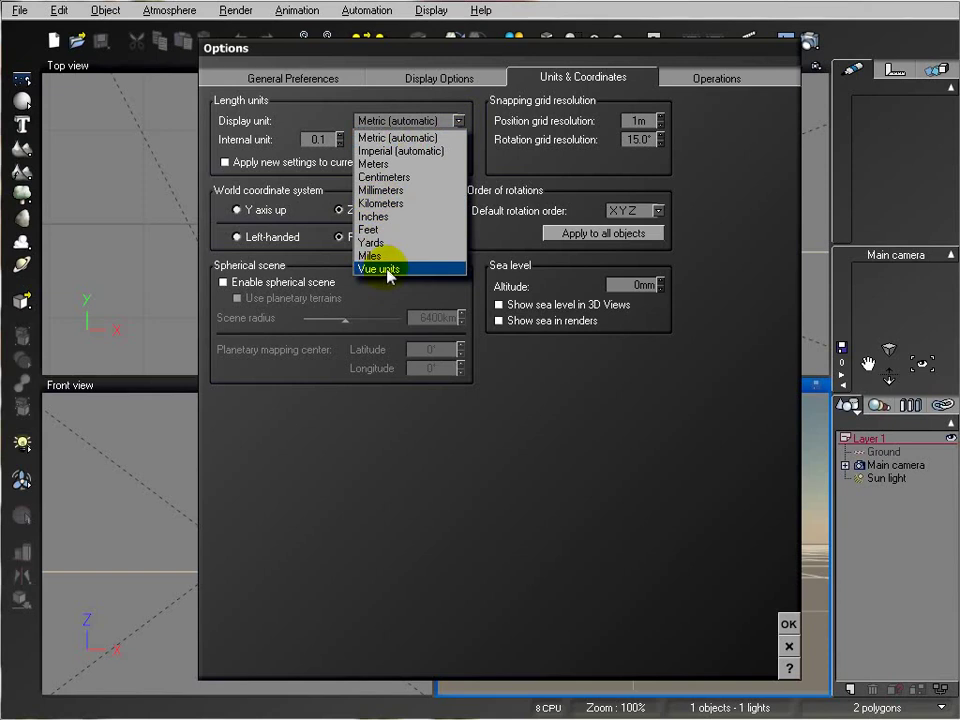
{"action": "left_click", "coordinate": [381, 97]}
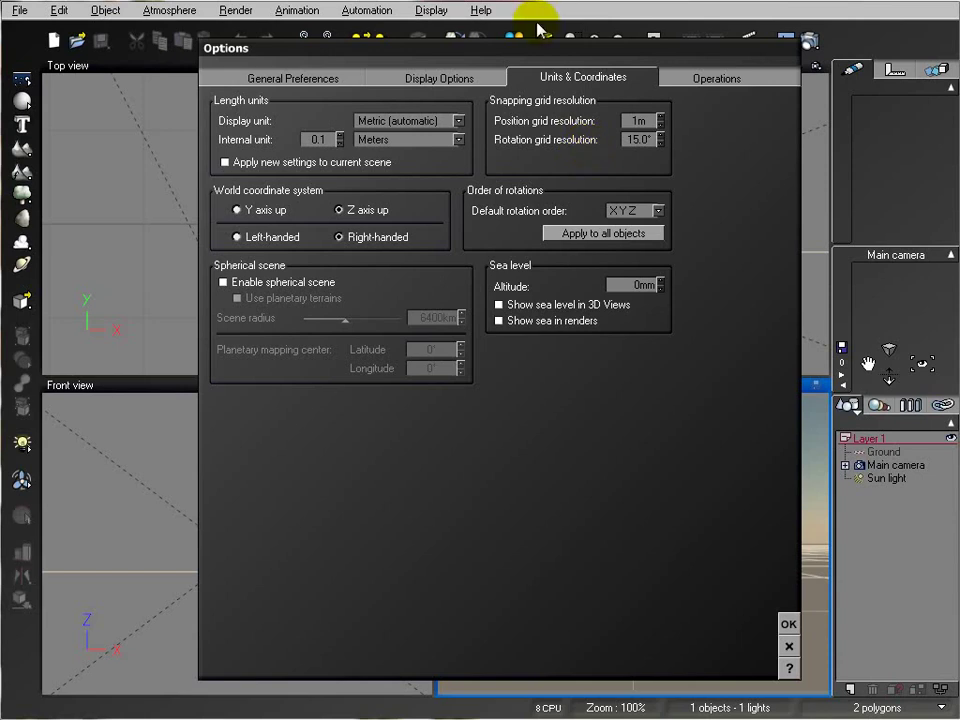
{"action": "left_click_drag", "start_coordinate": [502, 48], "coordinate": [534, 49]}
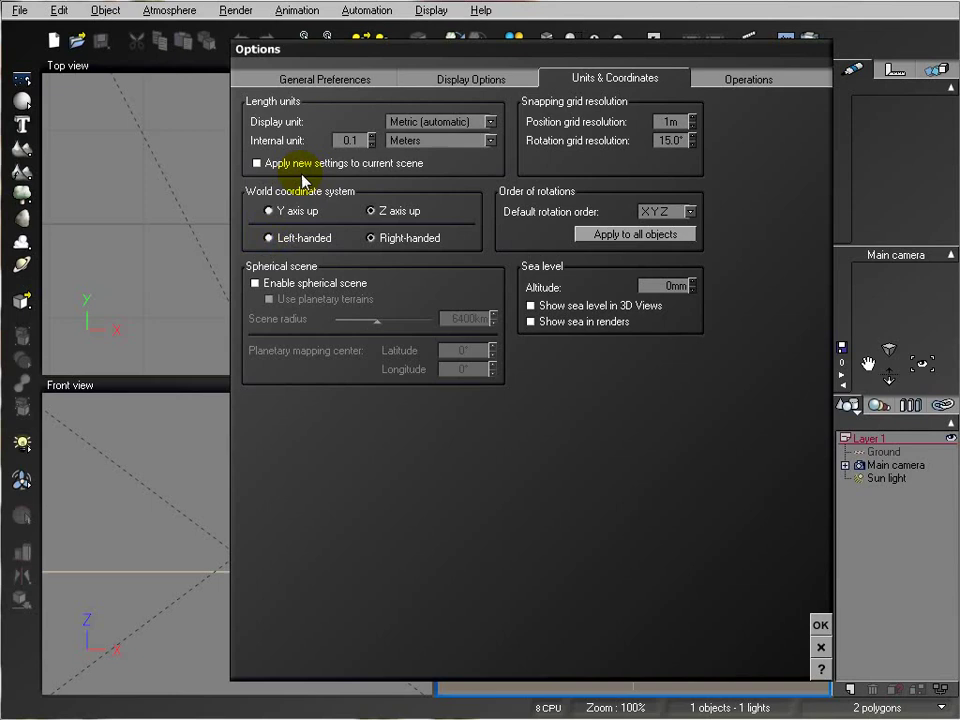
{"action": "left_click", "coordinate": [267, 211]}
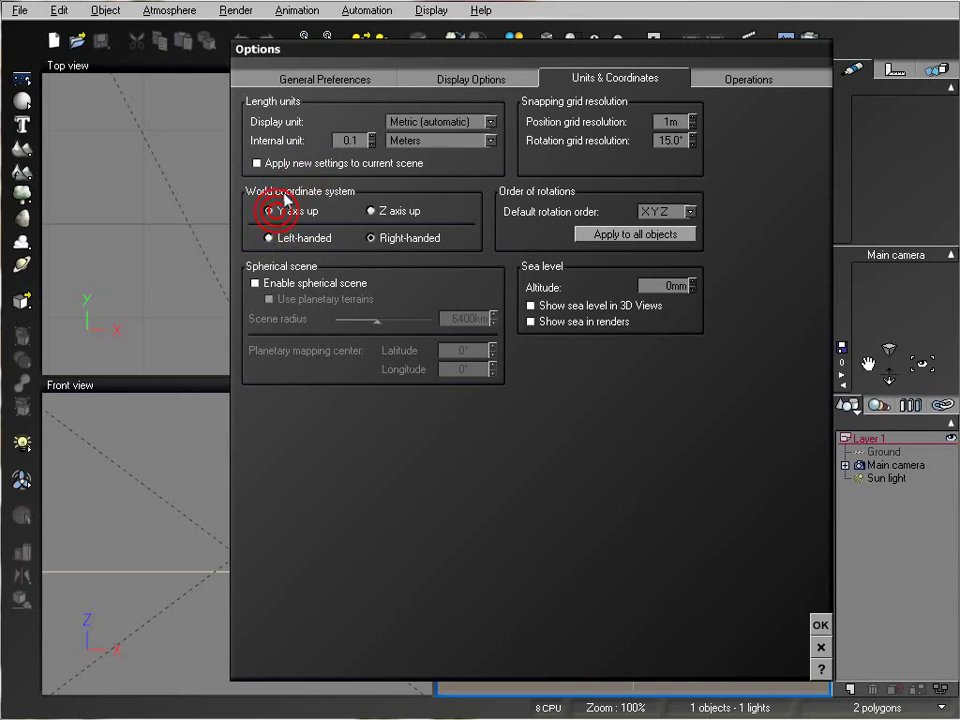
{"action": "left_click", "coordinate": [375, 212]}
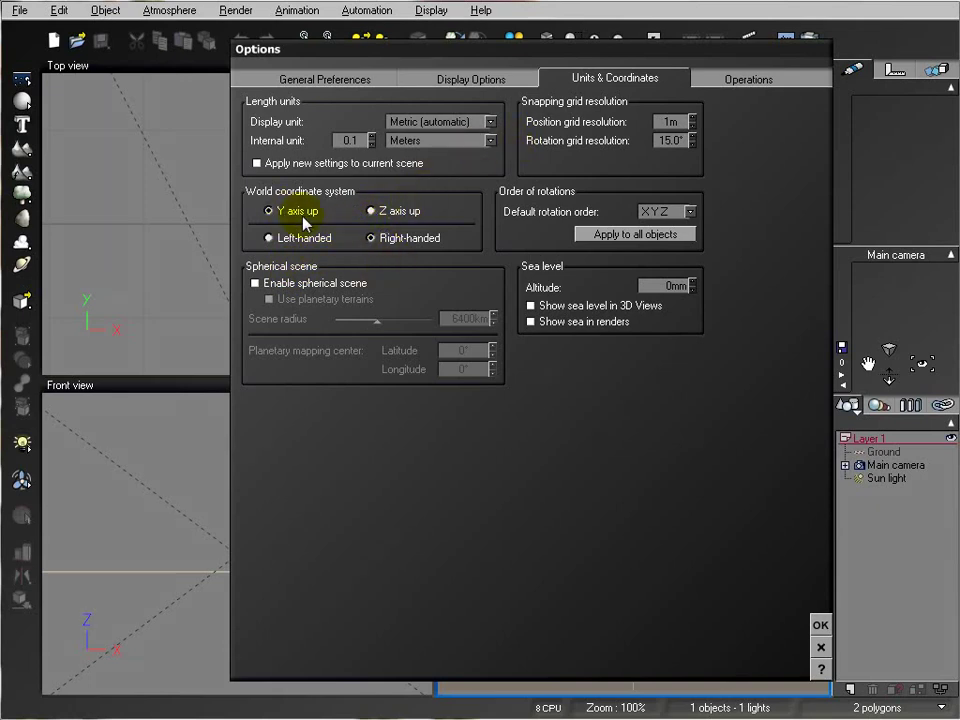
{"action": "left_click", "coordinate": [268, 210]}
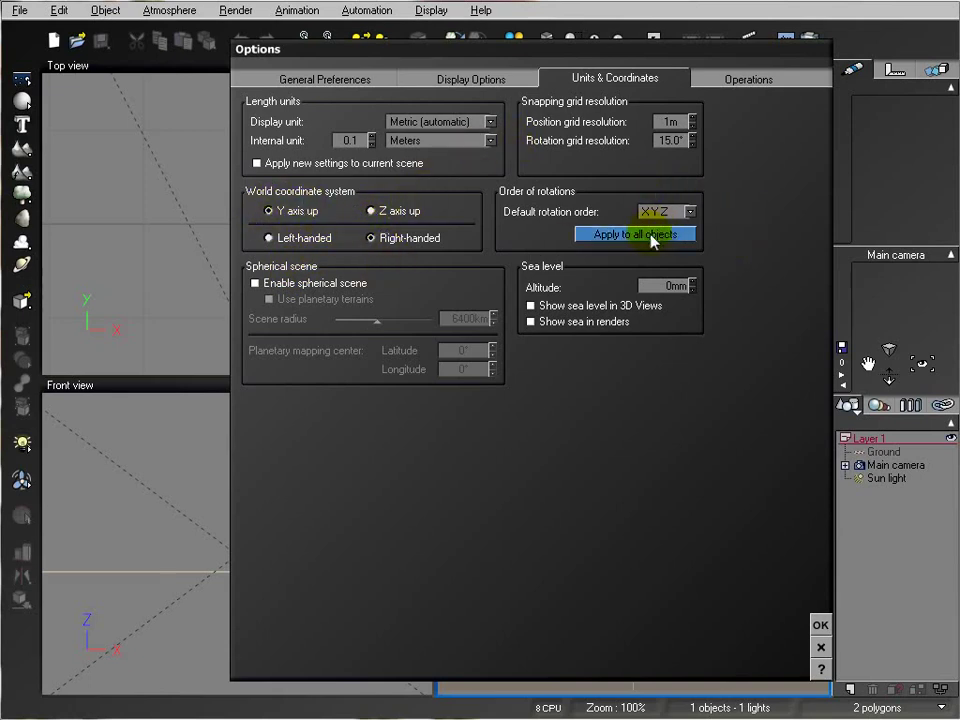
Confirm the preferences with OK and add a cube from the primitives flyout.
{"action": "left_click", "coordinate": [820, 625]}
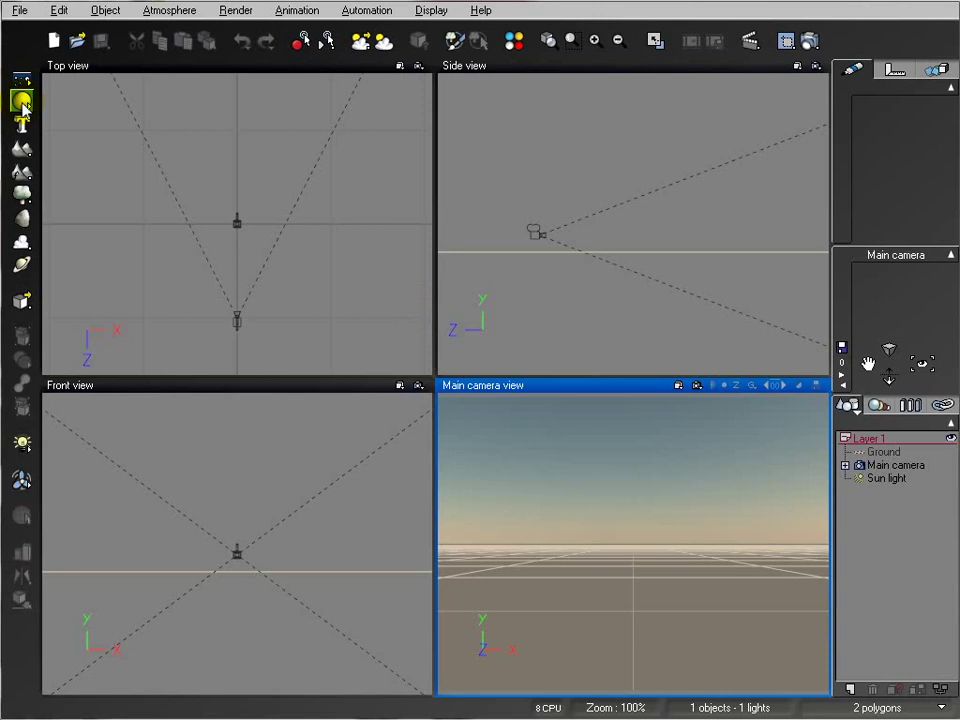
{"action": "left_click", "coordinate": [22, 103]}
{"action": "left_click", "coordinate": [86, 108]}
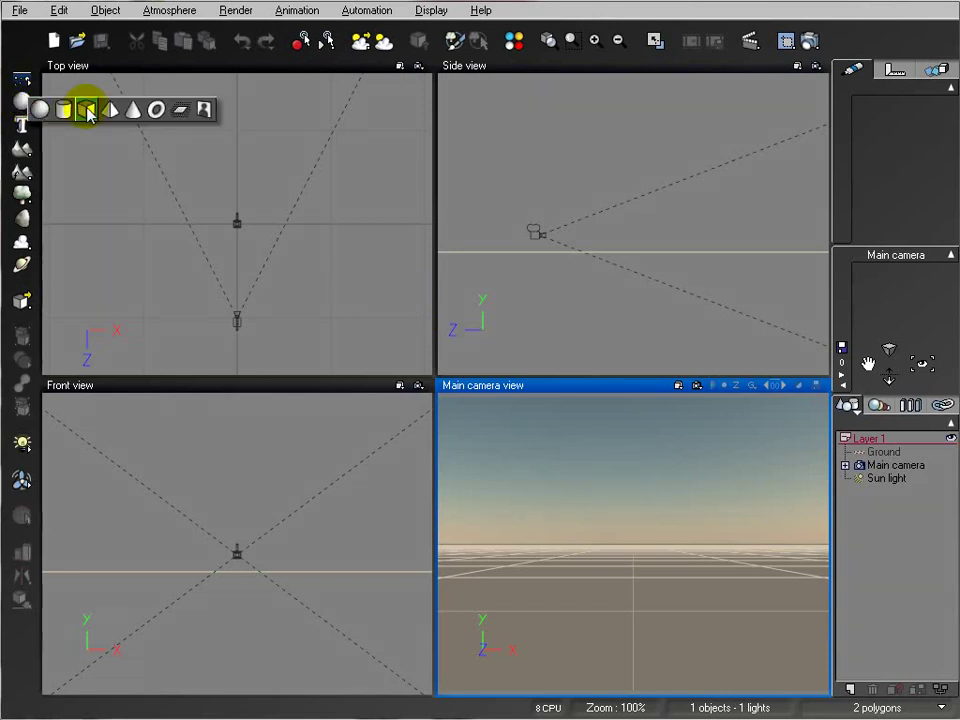
In Top view, move the cube farther from the camera and left, and rotate it about 30 degrees.
{"action": "left_click", "coordinate": [267, 221]}
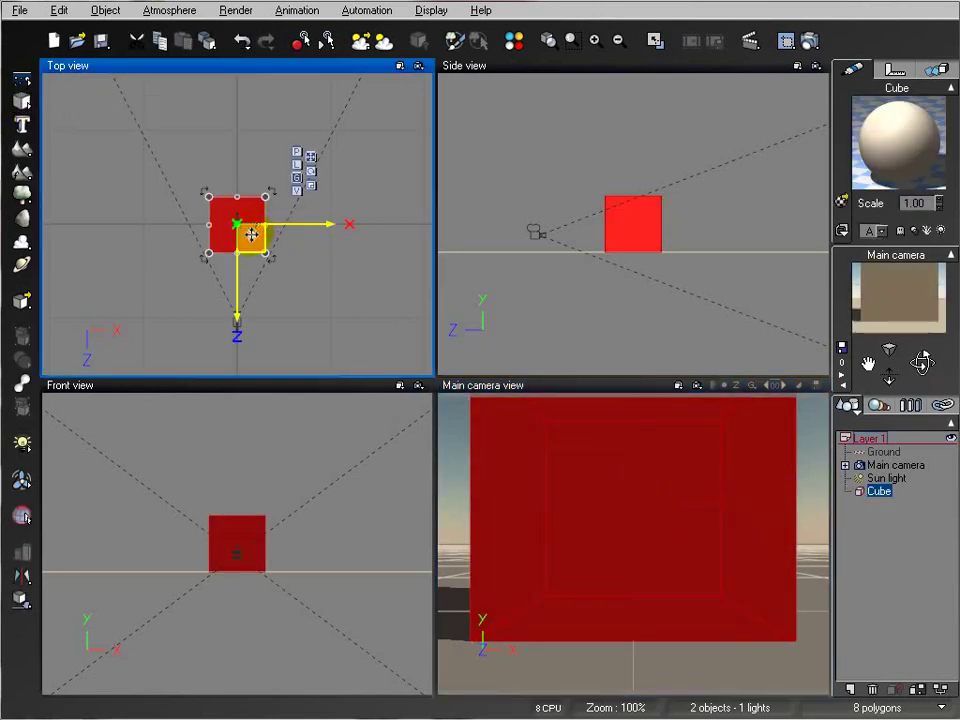
{"action": "left_click_drag", "start_coordinate": [251, 231], "coordinate": [252, 184]}
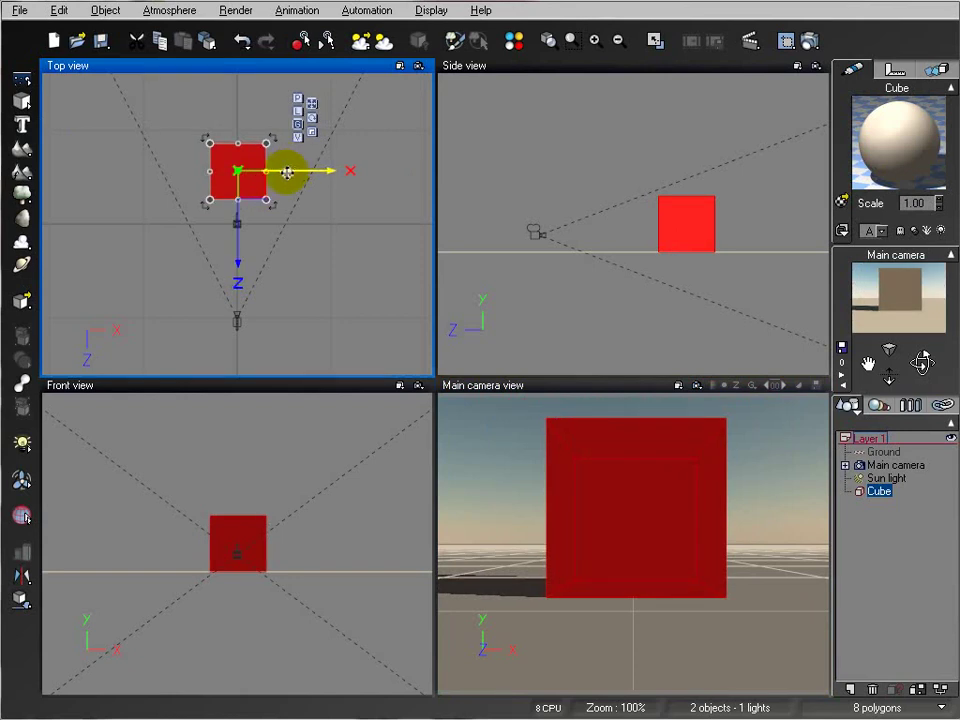
{"action": "left_click_drag", "start_coordinate": [288, 172], "coordinate": [265, 177]}
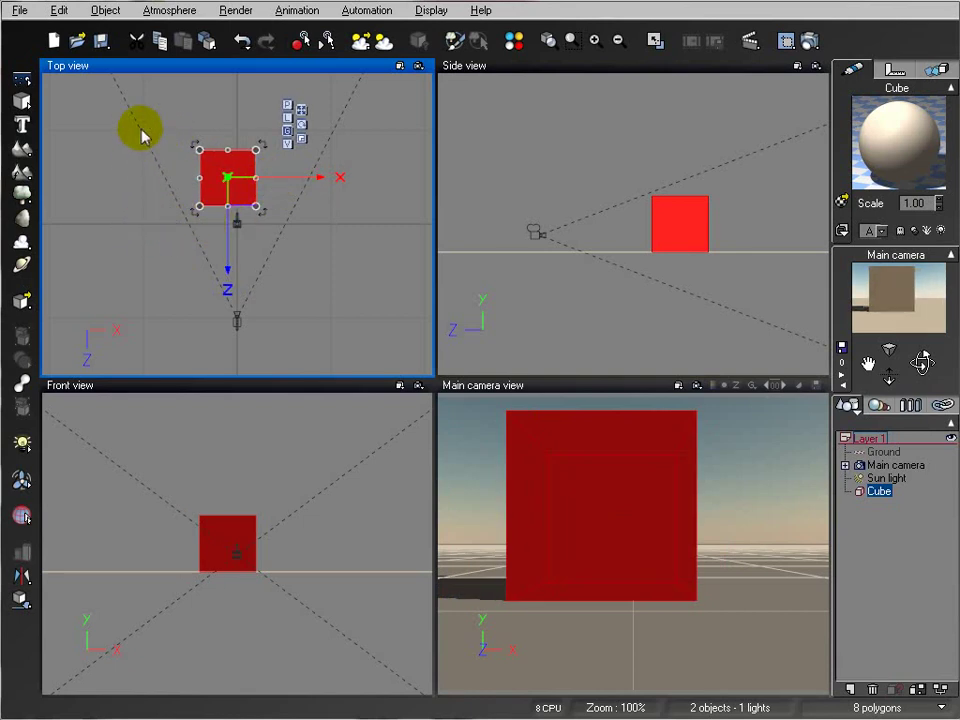
{"action": "left_click_drag", "start_coordinate": [243, 197], "coordinate": [204, 177]}
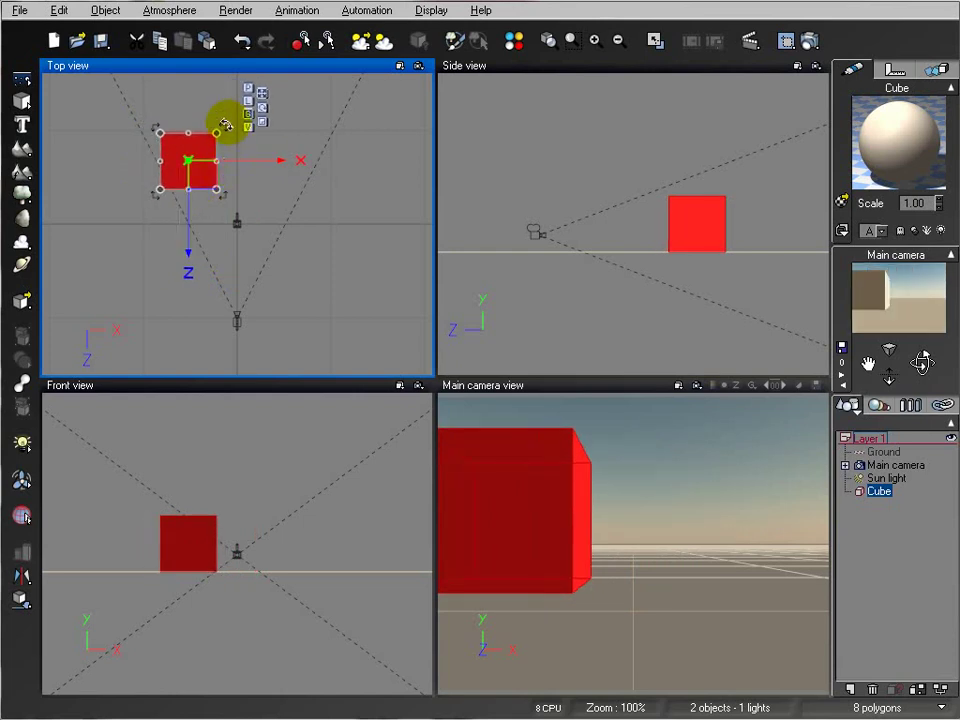
{"action": "left_click_drag", "start_coordinate": [226, 124], "coordinate": [252, 155]}
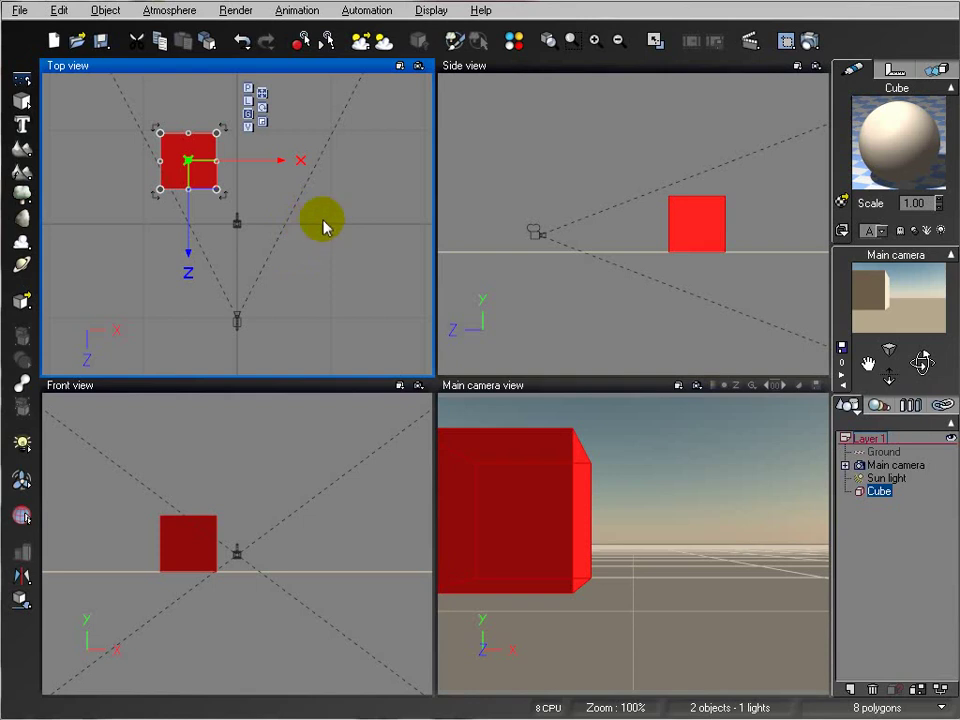
{"action": "left_click", "coordinate": [637, 390]}
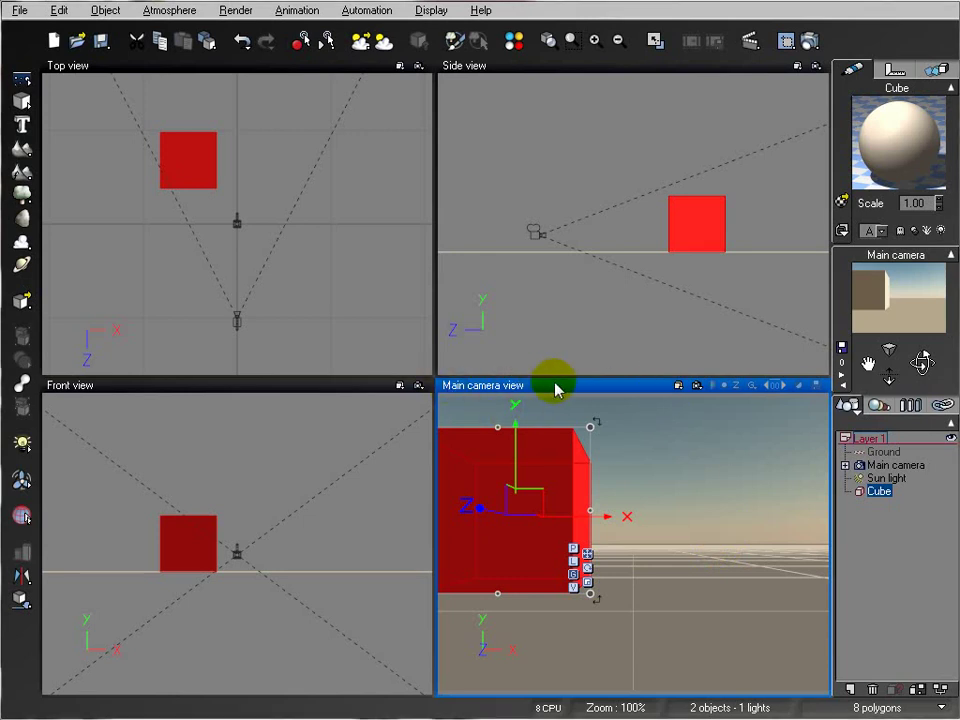
Open Frame Guides from the Main camera view's display options.
{"action": "left_click", "coordinate": [677, 386]}
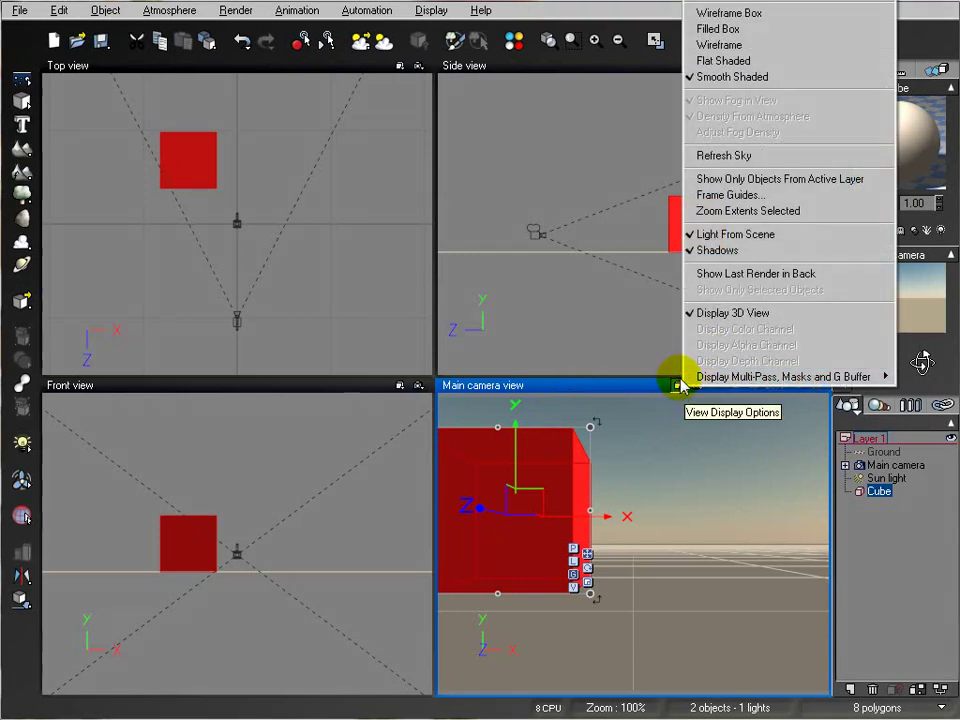
{"action": "left_click", "coordinate": [723, 196]}
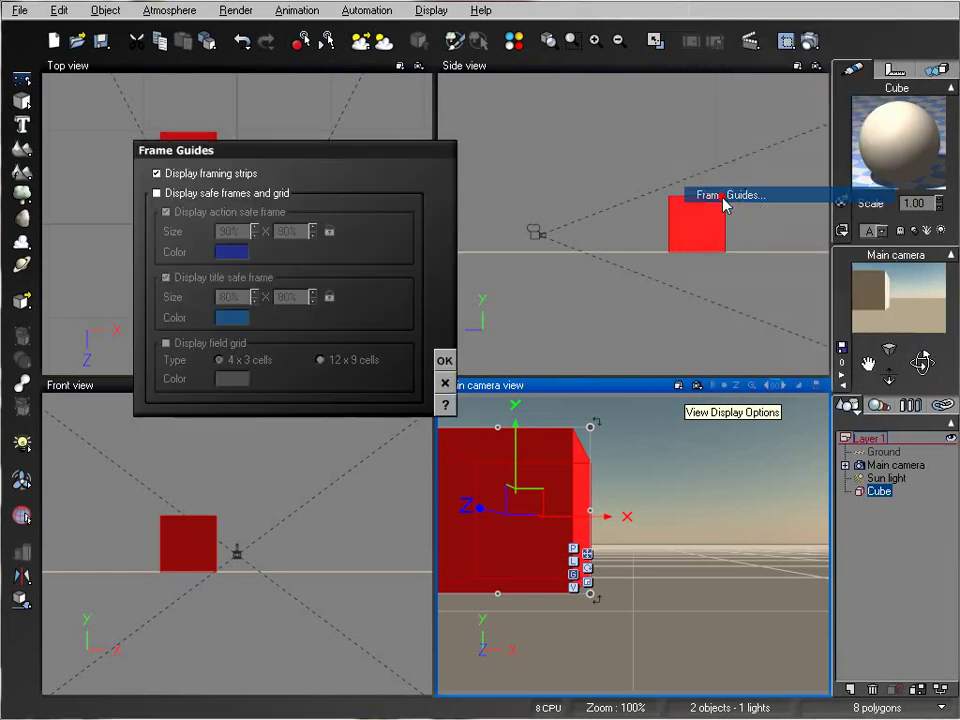
Turn on safe frames and the 4 x 3 field grid, hiding action-safe and title-safe frames.
{"action": "left_click_drag", "start_coordinate": [343, 157], "coordinate": [437, 133]}
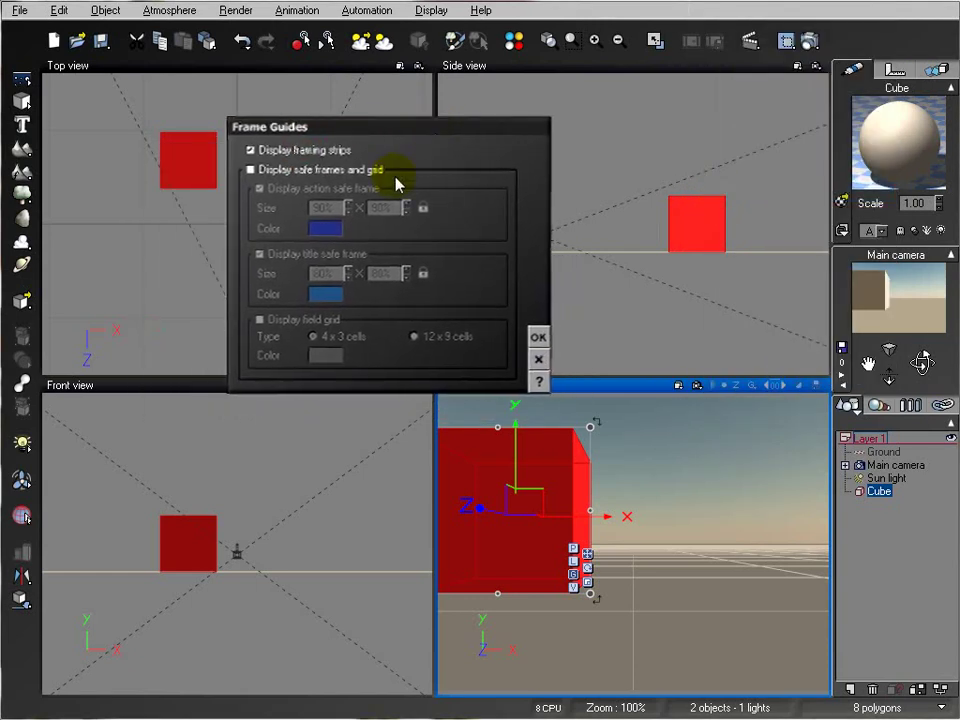
{"action": "left_click", "coordinate": [313, 170]}
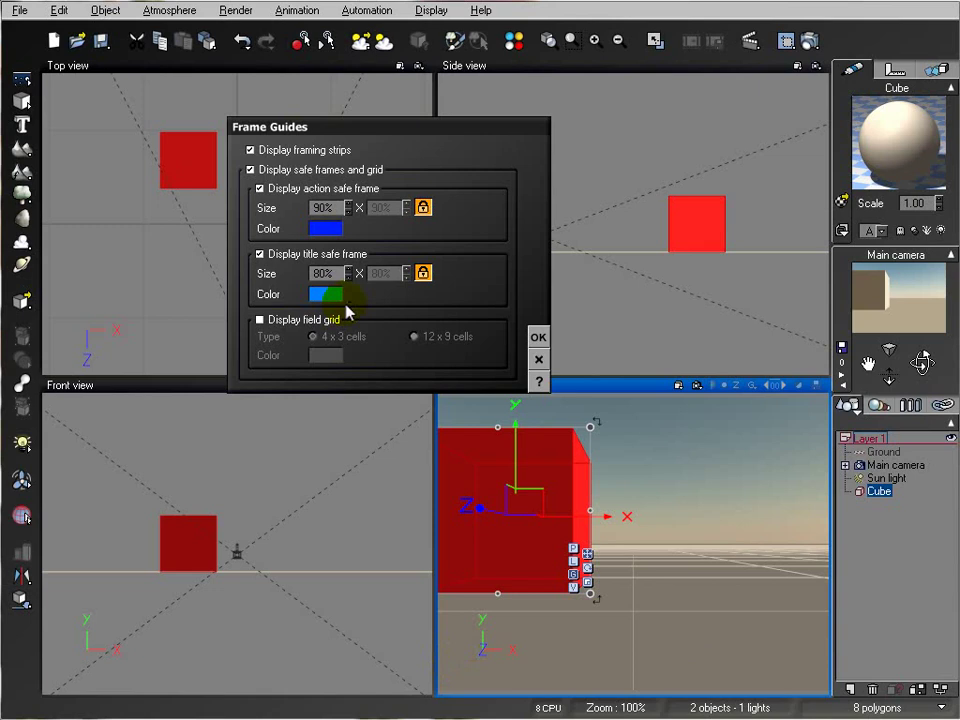
{"action": "left_click", "coordinate": [280, 325]}
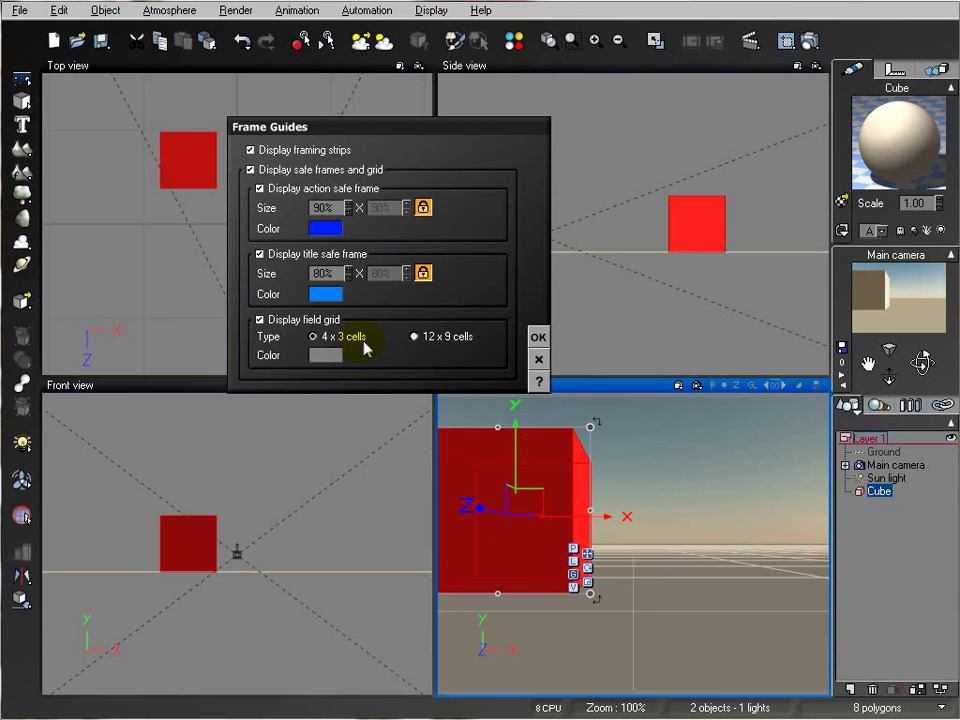
{"action": "left_click", "coordinate": [261, 189]}
{"action": "left_click", "coordinate": [261, 255]}
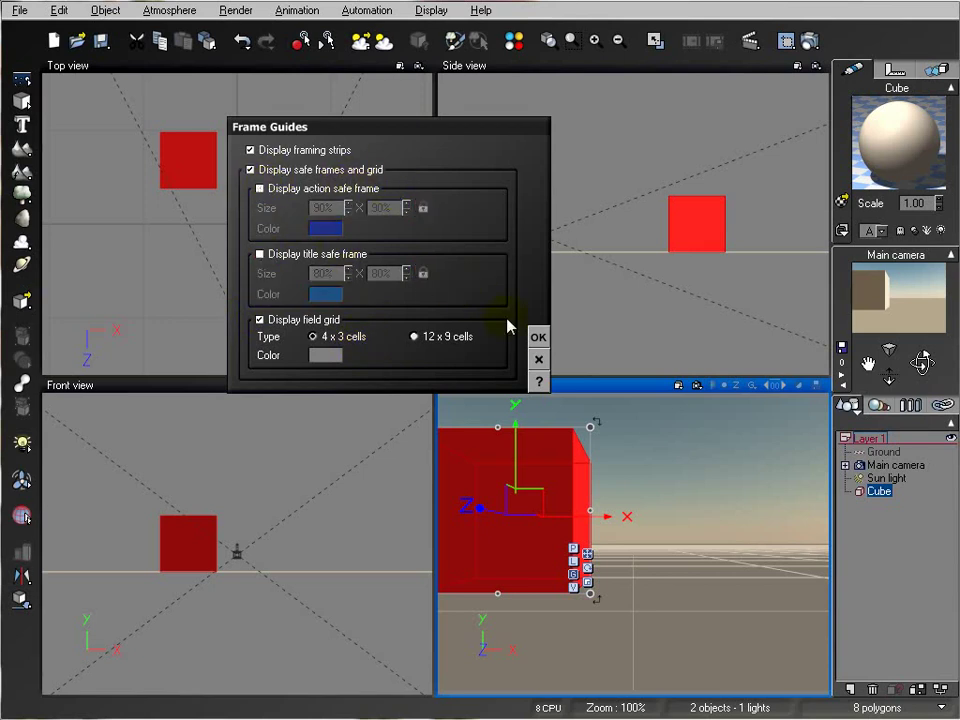
{"action": "left_click", "coordinate": [537, 337]}
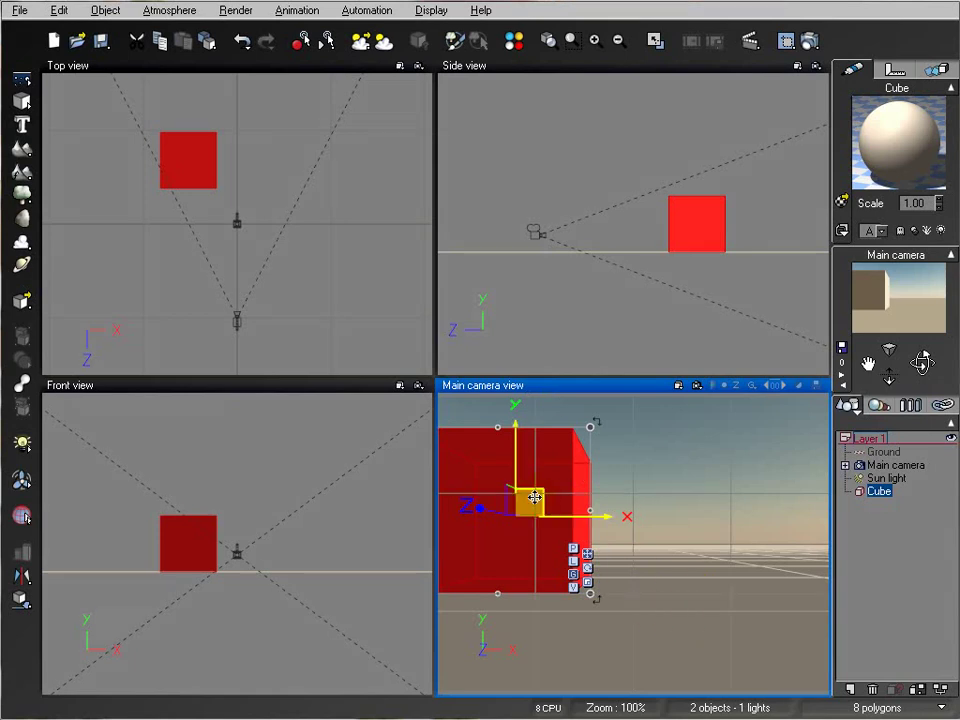
Tilt and pan the main camera until the horizon shows and the red cube sits at the left.
{"action": "right_click_drag", "start_coordinate": [745, 540], "coordinate": [627, 593]}
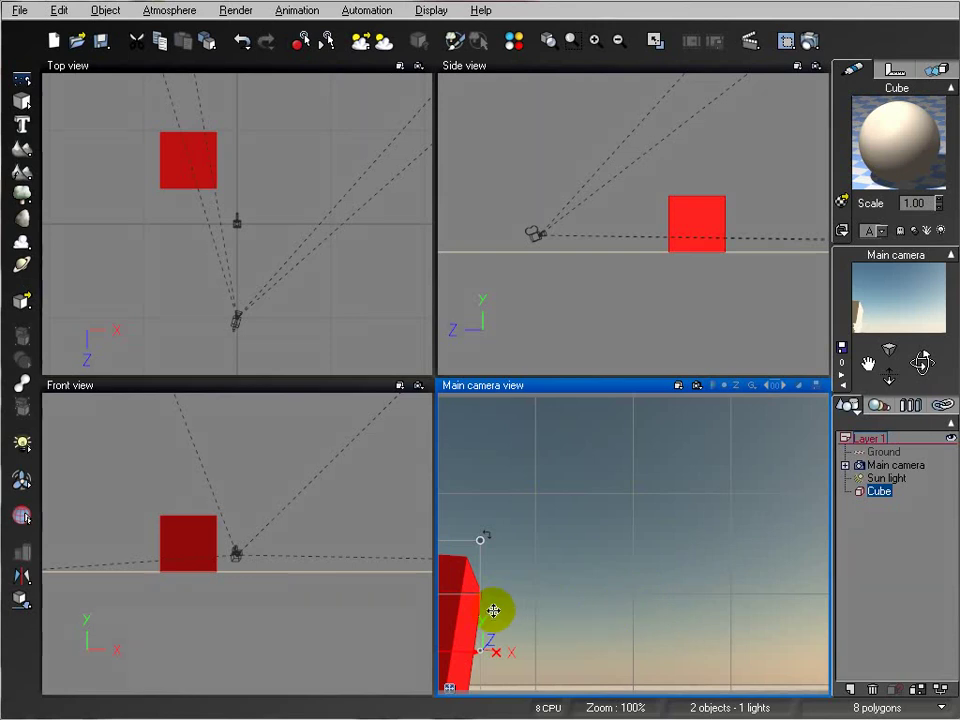
{"action": "left_click_drag", "start_coordinate": [610, 612], "coordinate": [645, 525]}
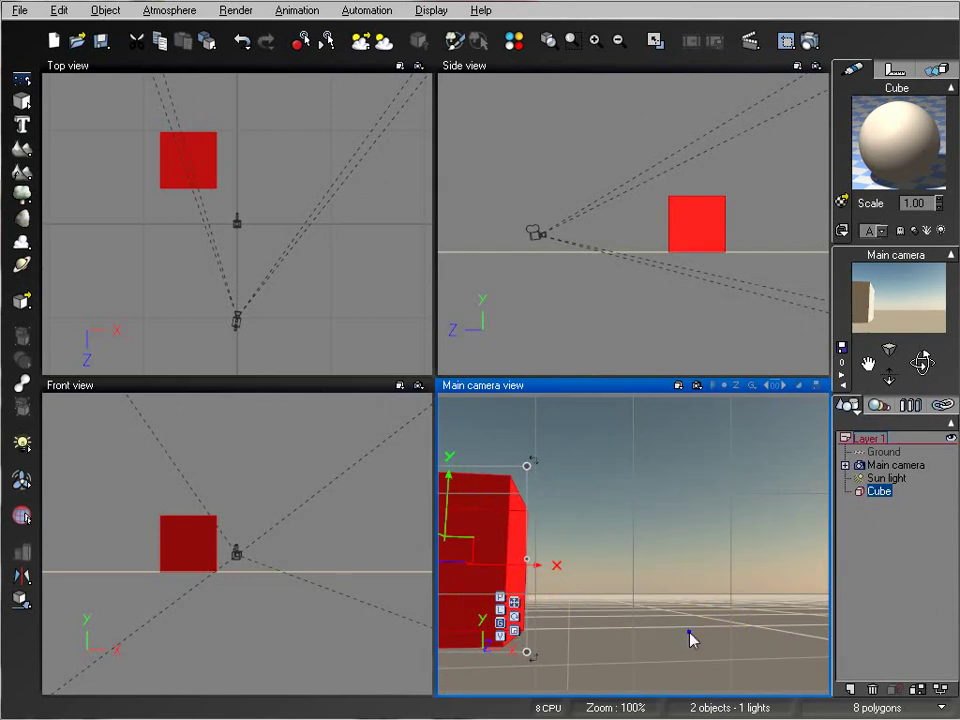
{"action": "mouse_move", "coordinate": [689, 632]}
{"action": "left_mouse_down"}
{"action": "mouse_move", "coordinate": [694, 536]}
{"action": "mouse_move", "coordinate": [693, 638]}
{"action": "left_mouse_up"}
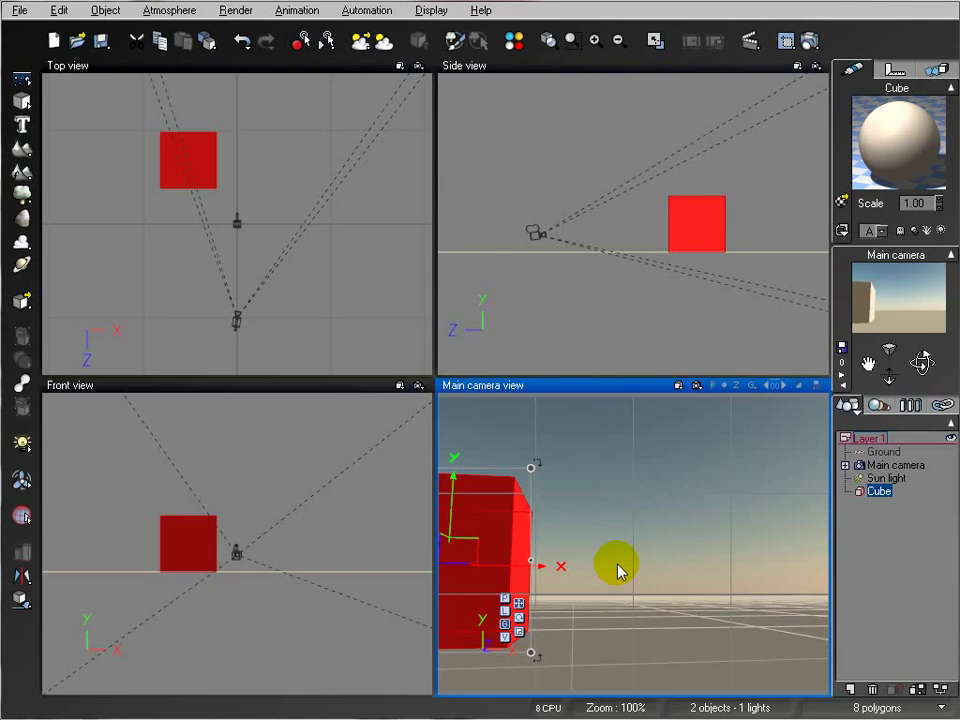
{"action": "right_click_drag", "start_coordinate": [643, 585], "coordinate": [645, 553]}
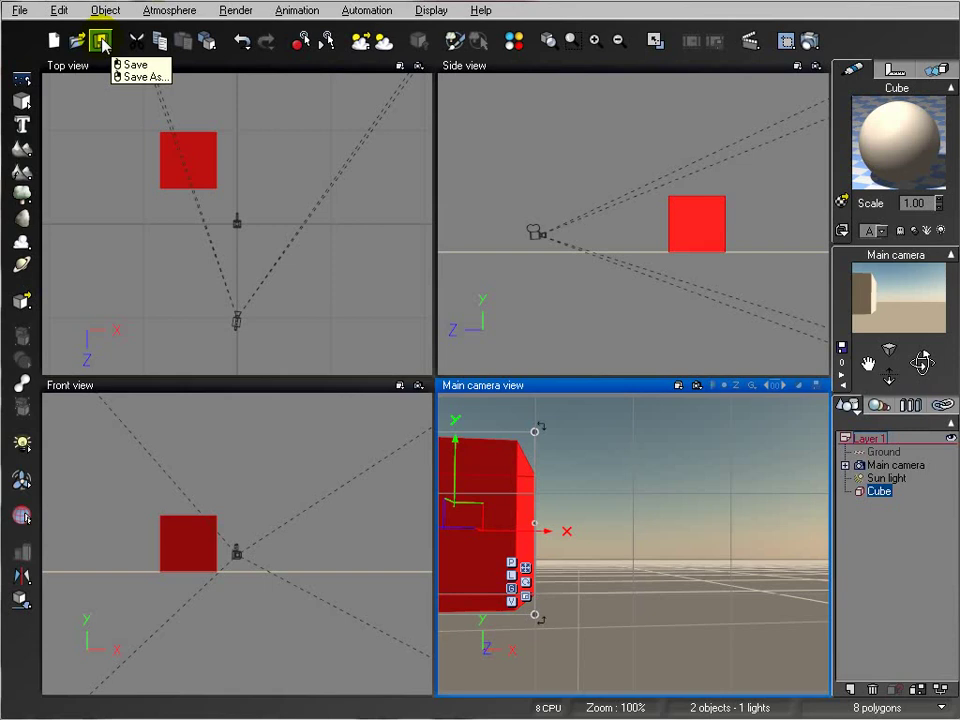
{"action": "left_click", "coordinate": [101, 42]}
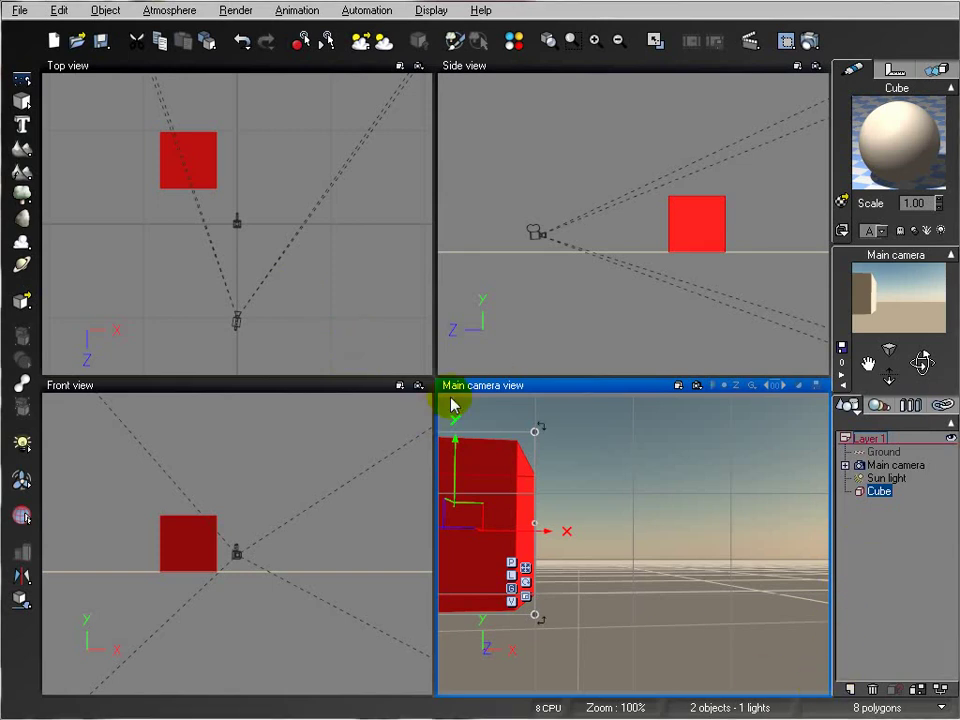
Delete the cube and add a standard heightfield terrain, moved farther out in front of the camera.
{"action": "left_click", "coordinate": [205, 175]}
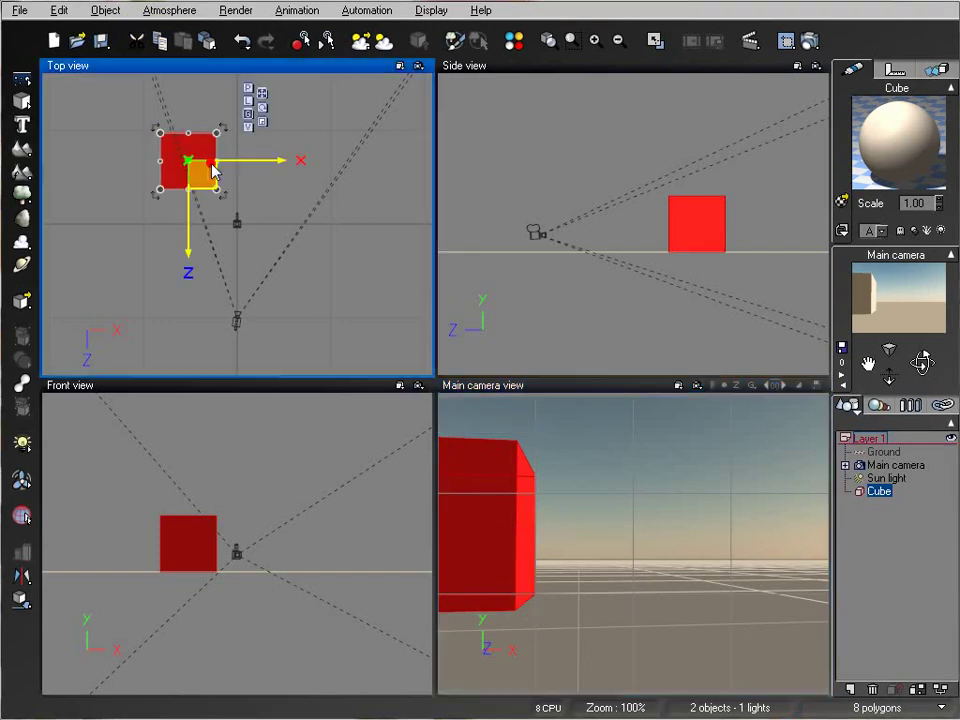
{"action": "key", "text": "Delete"}
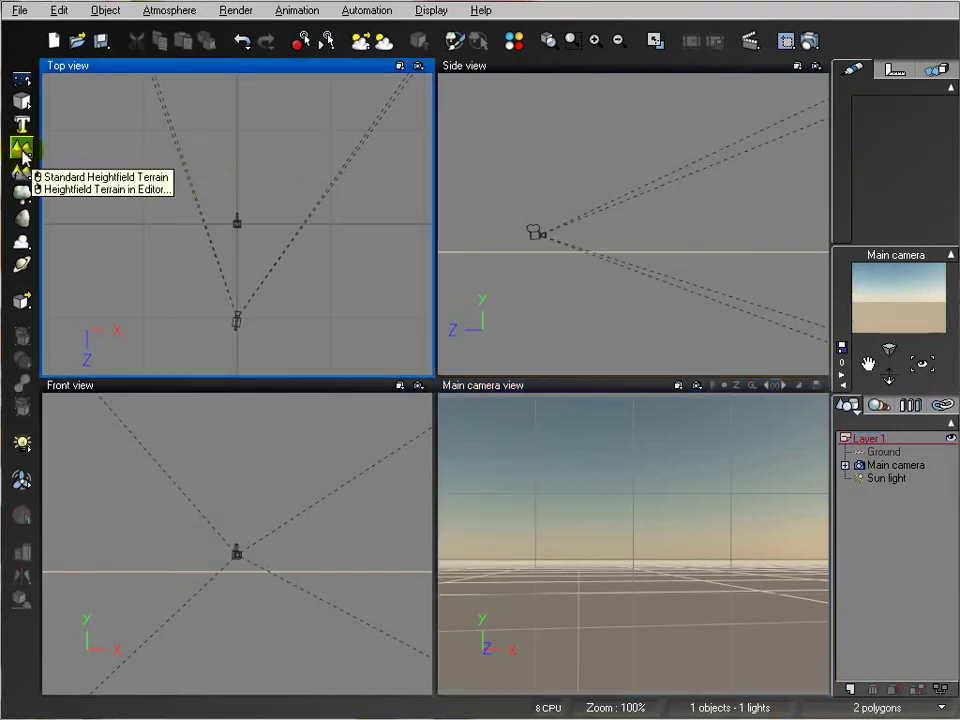
{"action": "left_click", "coordinate": [22, 150]}
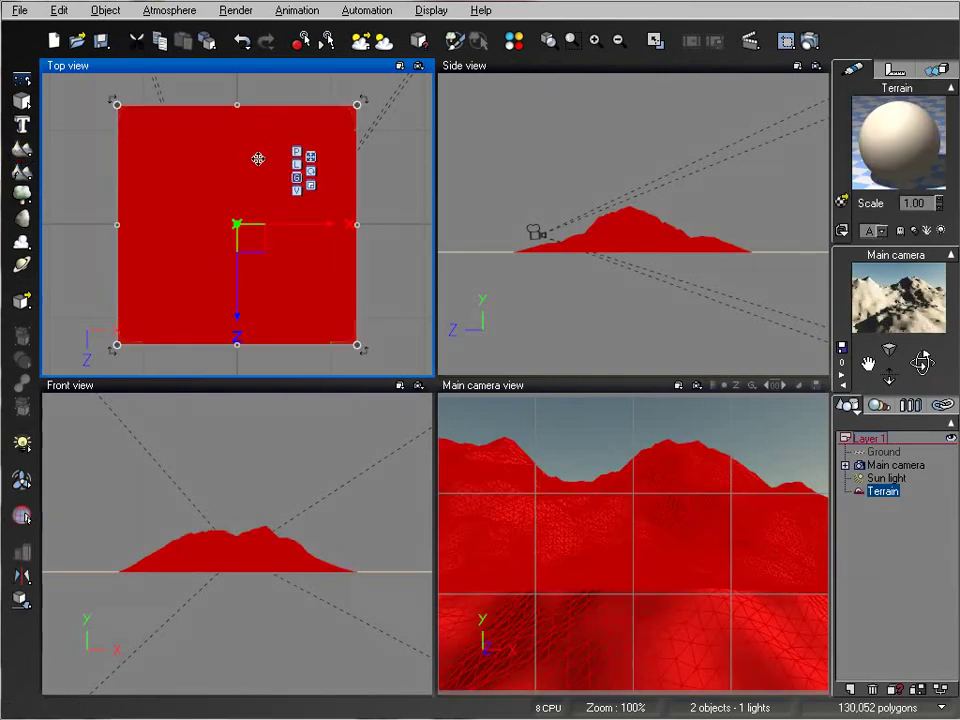
{"action": "left_click_drag", "start_coordinate": [257, 156], "coordinate": [272, 120]}
{"action": "right_click", "coordinate": [210, 183]}
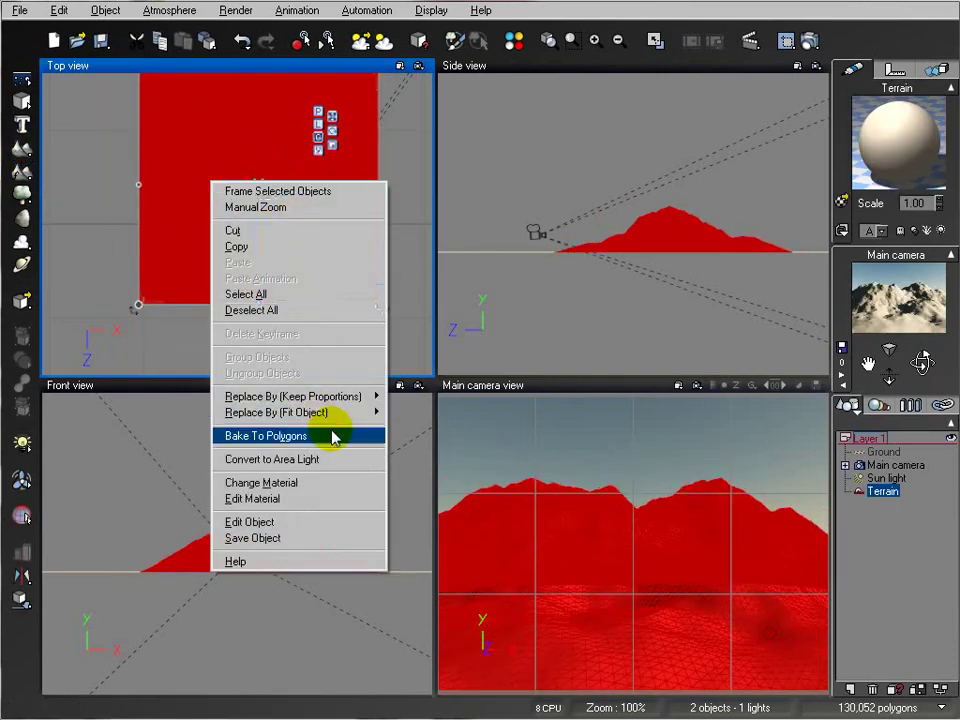
Edit the terrain in the Terrain Editor, painting a raised central peak with the Raise brush.
{"action": "left_click", "coordinate": [311, 522]}
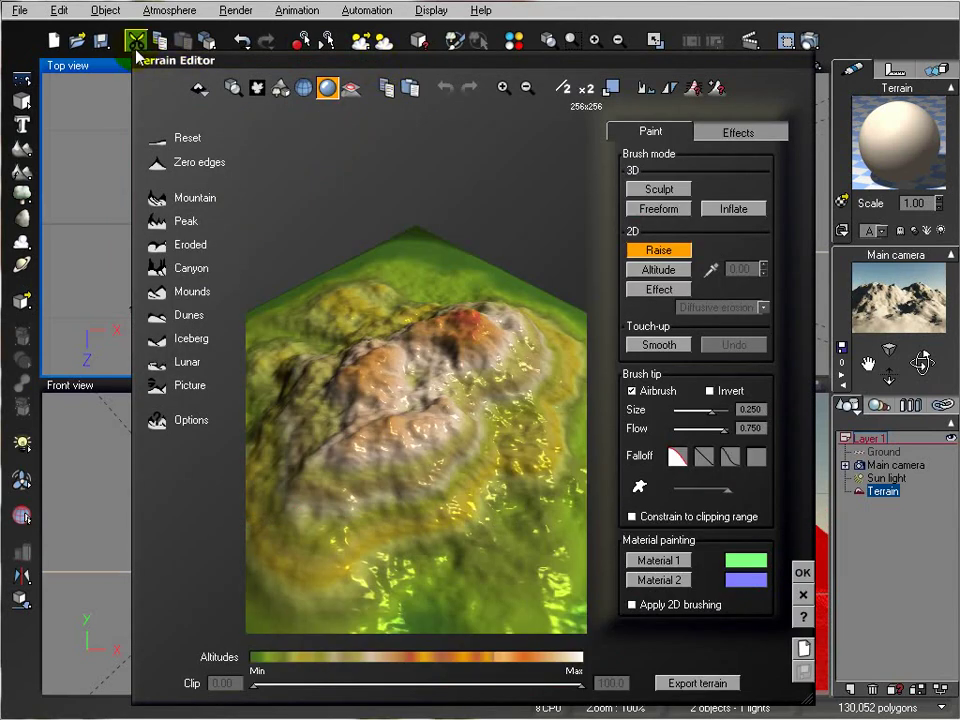
{"action": "left_click_drag", "start_coordinate": [140, 58], "coordinate": [171, 45]}
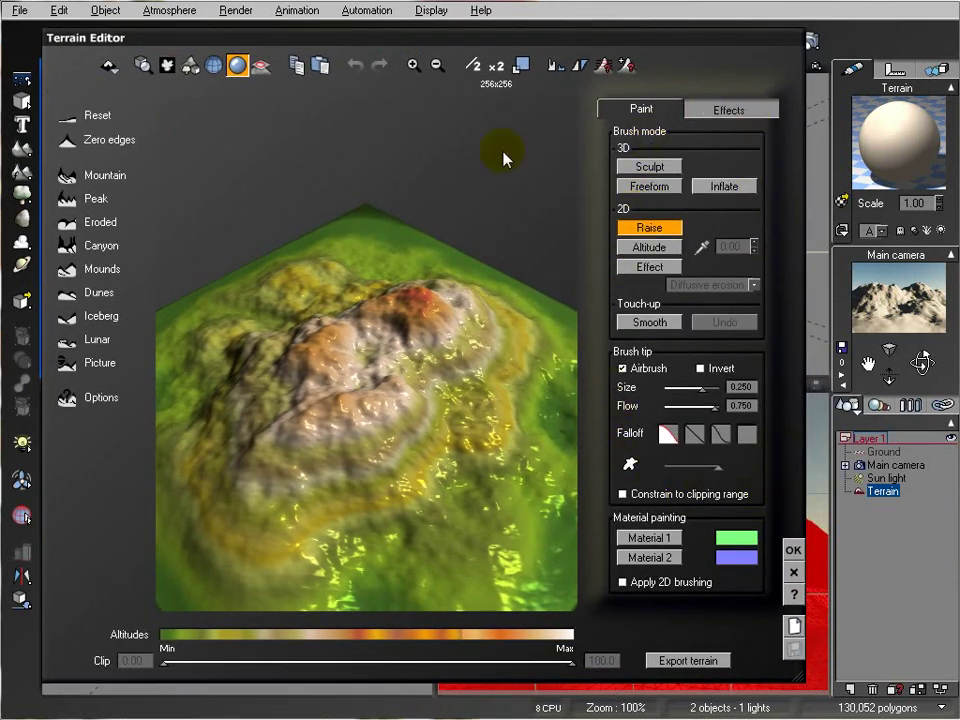
{"action": "right_click_drag", "start_coordinate": [439, 396], "coordinate": [441, 336]}
{"action": "mouse_move", "coordinate": [378, 415]}
{"action": "left_mouse_down"}
{"action": "mouse_move", "coordinate": [458, 415]}
{"action": "mouse_move", "coordinate": [461, 353]}
{"action": "mouse_move", "coordinate": [371, 343]}
{"action": "mouse_move", "coordinate": [342, 428]}
{"action": "mouse_move", "coordinate": [409, 461]}
{"action": "mouse_move", "coordinate": [454, 462]}
{"action": "mouse_move", "coordinate": [472, 438]}
{"action": "mouse_move", "coordinate": [444, 413]}
{"action": "mouse_move", "coordinate": [476, 381]}
{"action": "left_mouse_up"}
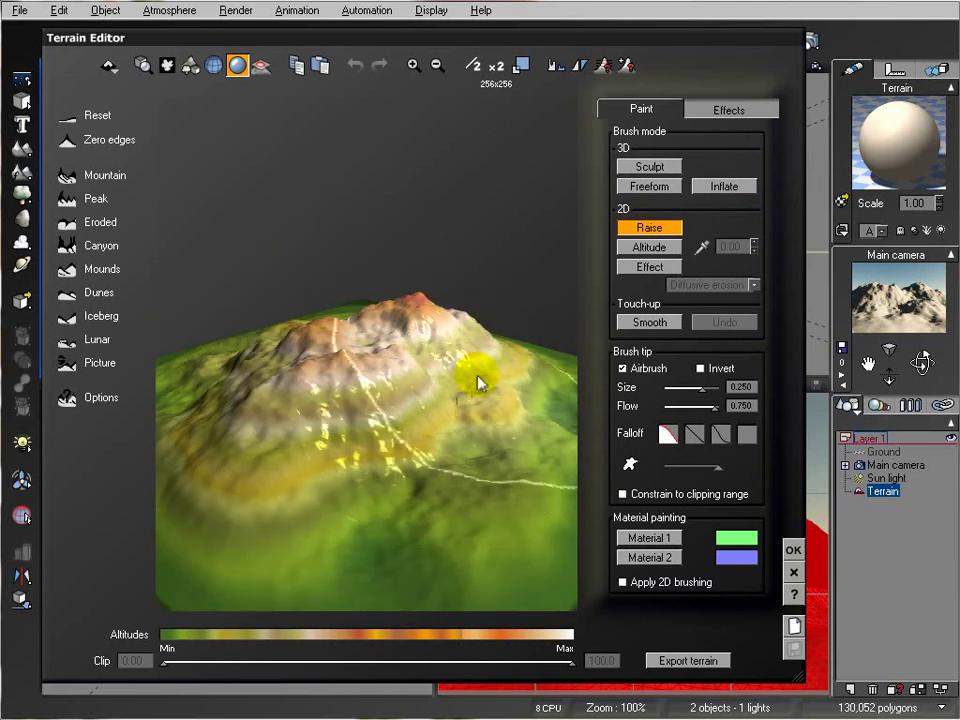
{"action": "mouse_move", "coordinate": [476, 381]}
{"action": "right_mouse_down"}
{"action": "mouse_move", "coordinate": [476, 371]}
{"action": "mouse_move", "coordinate": [489, 454]}
{"action": "mouse_move", "coordinate": [551, 465]}
{"action": "mouse_move", "coordinate": [489, 418]}
{"action": "mouse_move", "coordinate": [454, 437]}
{"action": "mouse_move", "coordinate": [461, 456]}
{"action": "mouse_move", "coordinate": [456, 392]}
{"action": "mouse_move", "coordinate": [236, 272]}
{"action": "mouse_move", "coordinate": [429, 392]}
{"action": "mouse_move", "coordinate": [443, 367]}
{"action": "right_mouse_up"}
{"action": "mouse_move", "coordinate": [443, 313]}
{"action": "right_mouse_down"}
{"action": "mouse_move", "coordinate": [446, 272]}
{"action": "mouse_move", "coordinate": [440, 375]}
{"action": "mouse_move", "coordinate": [443, 335]}
{"action": "right_mouse_up"}
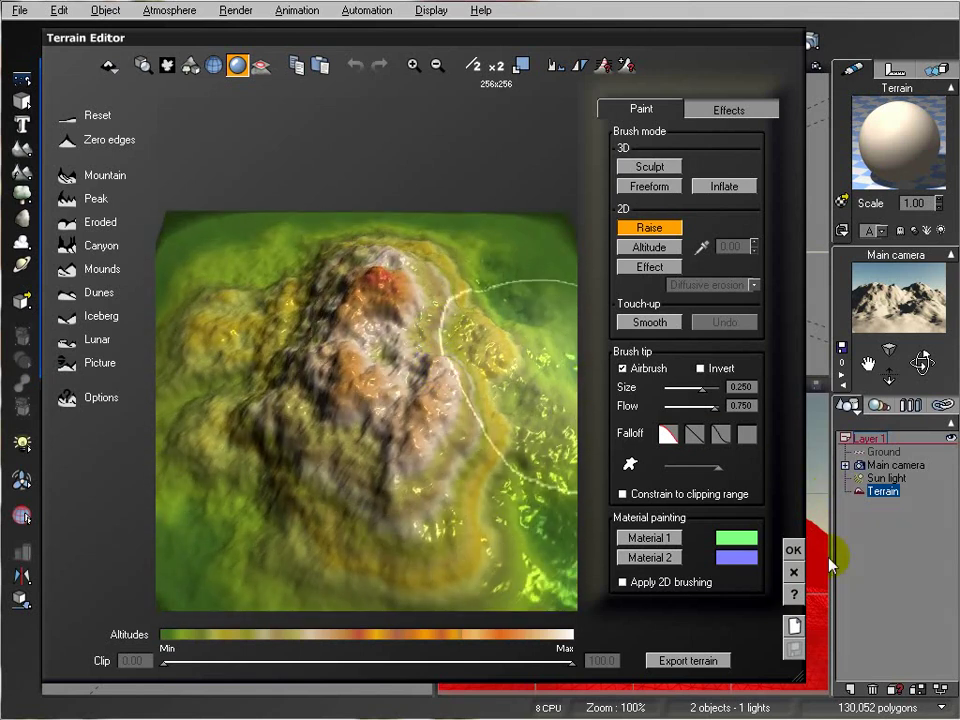
Apply the sculpted terrain with OK and return to the four-view layout.
{"action": "left_click", "coordinate": [793, 550]}
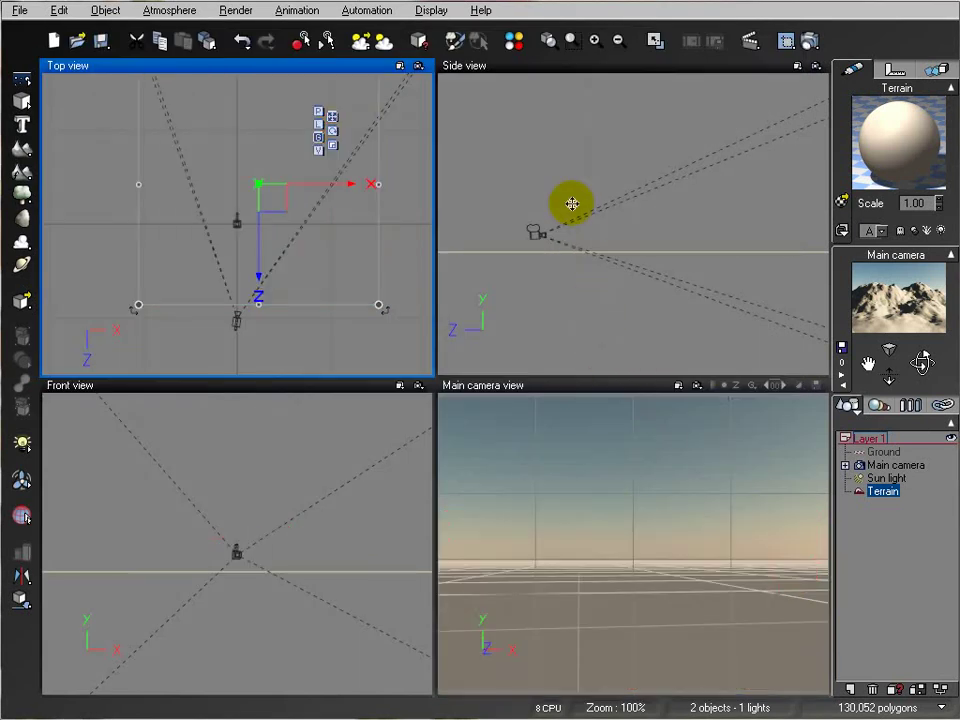